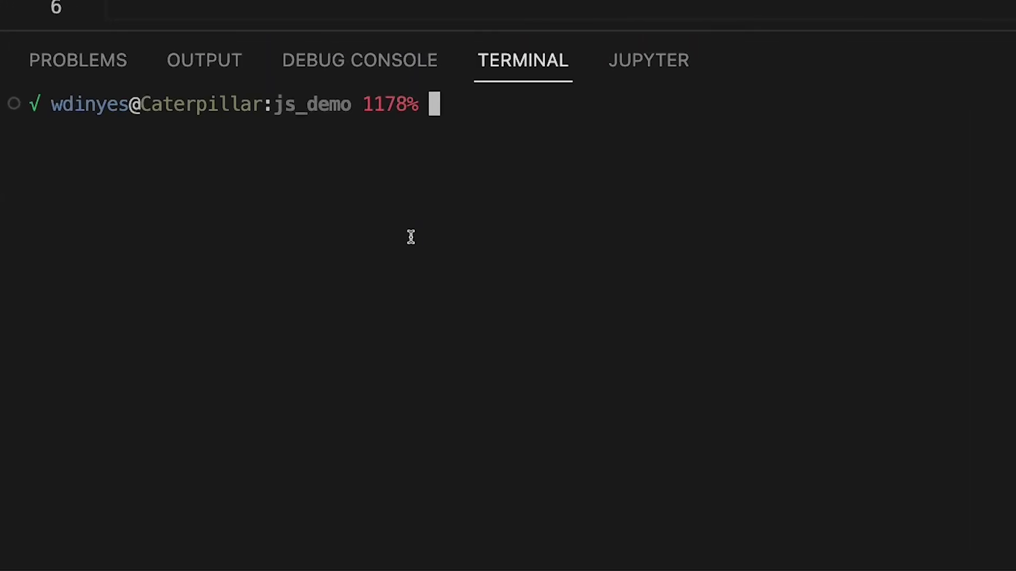
text(ls)
- List the js_demo files, run node index.js, and list again to find new.js
key(Return)
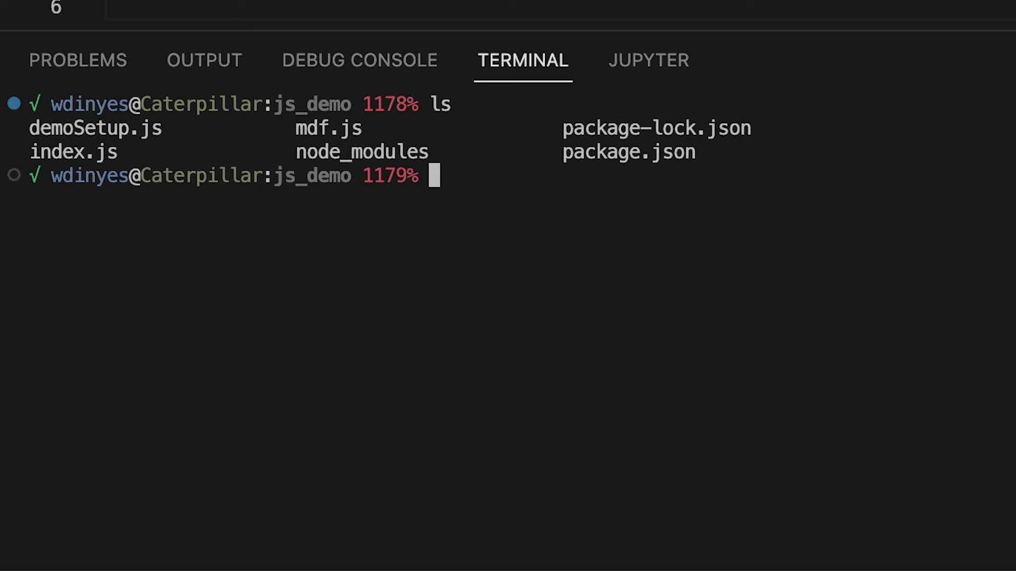
text(node index.js)
key(Return)
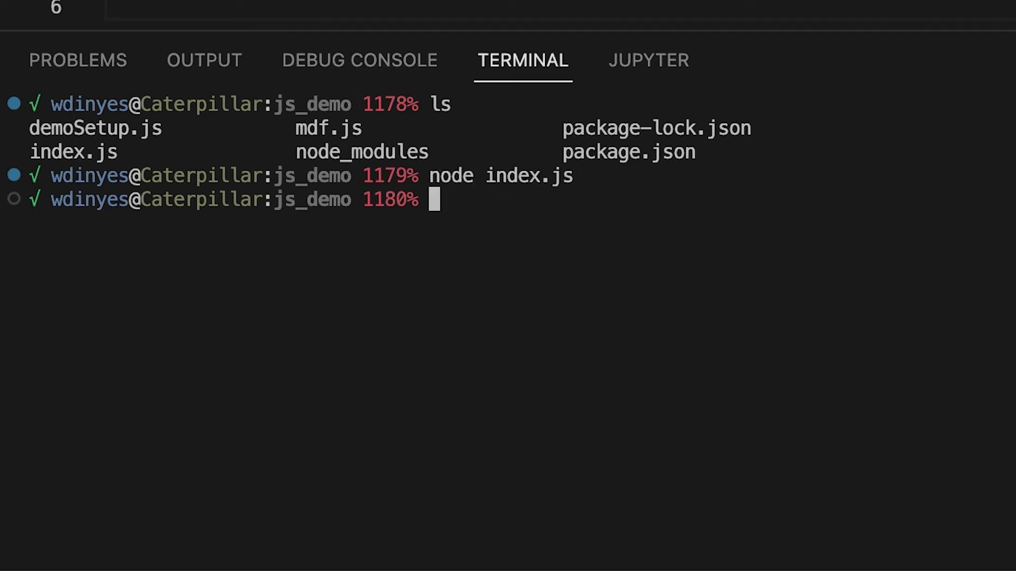
text(ls)
key(Return)
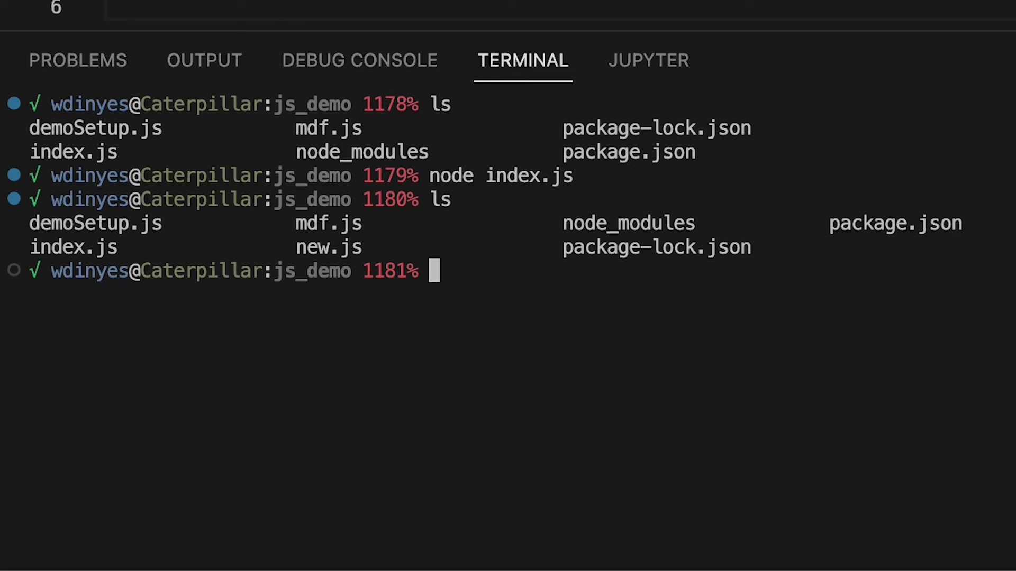
text(more new)
- Show new.js with more, revealing the Minio client code with playConnect and listBuckets
key(Tab)
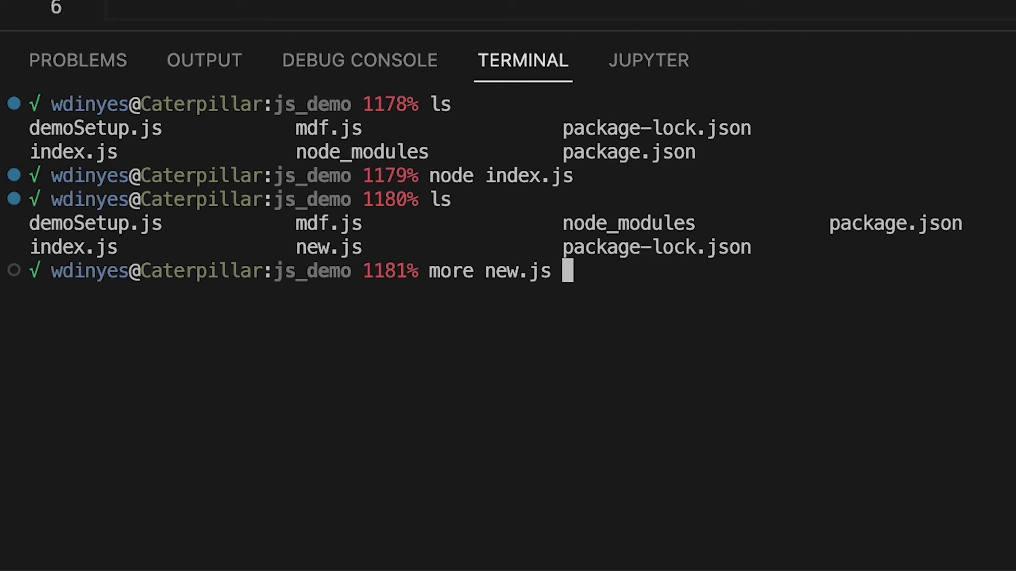
key(Return)
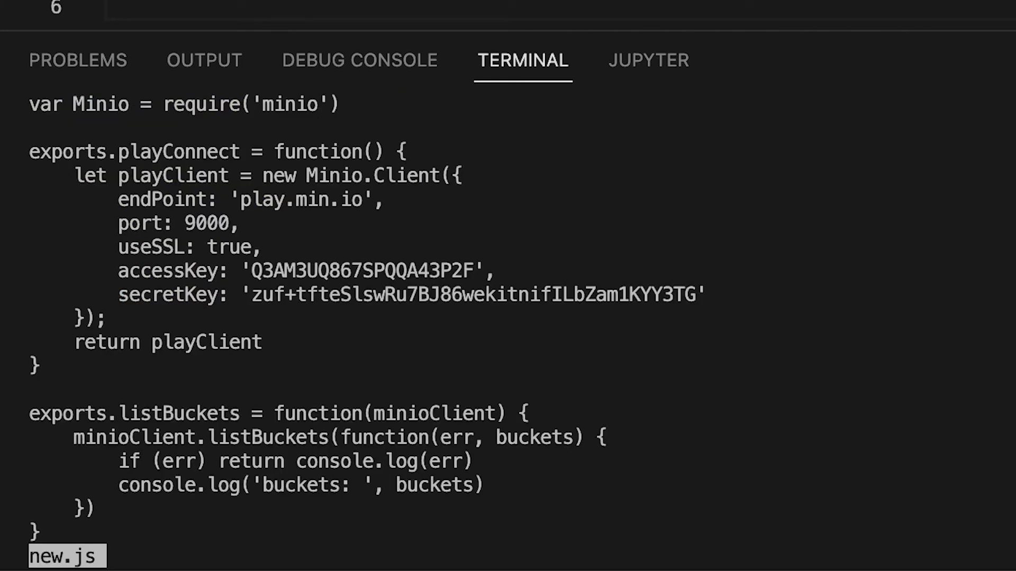